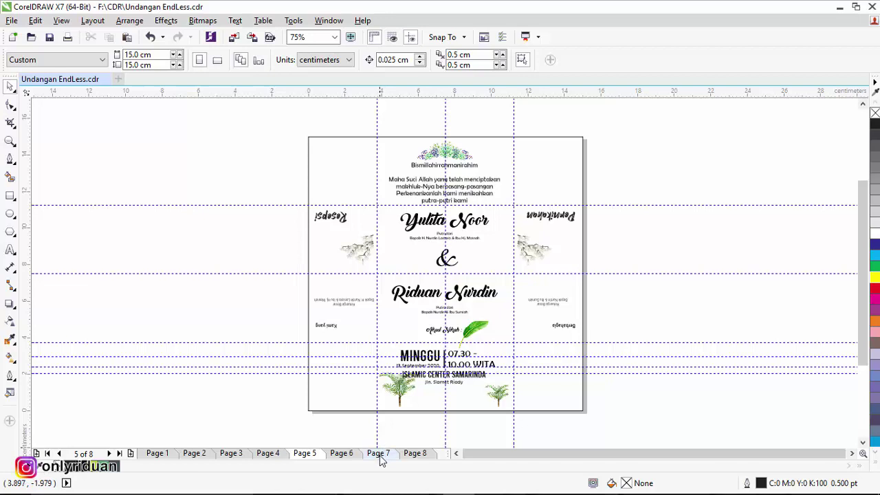
# - Review the card layouts on pages 1 and 3 against the folded-card photos on pages 2 and 4
pyautogui.click(379, 453)
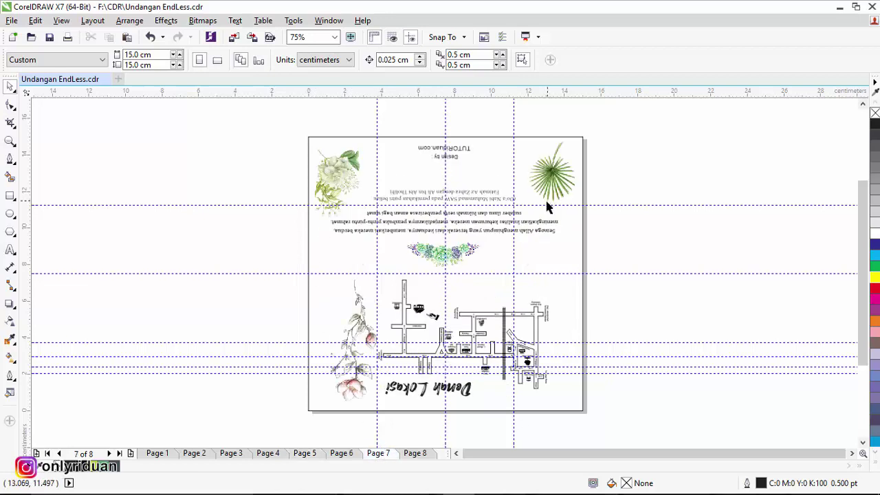
pyautogui.click(167, 455)
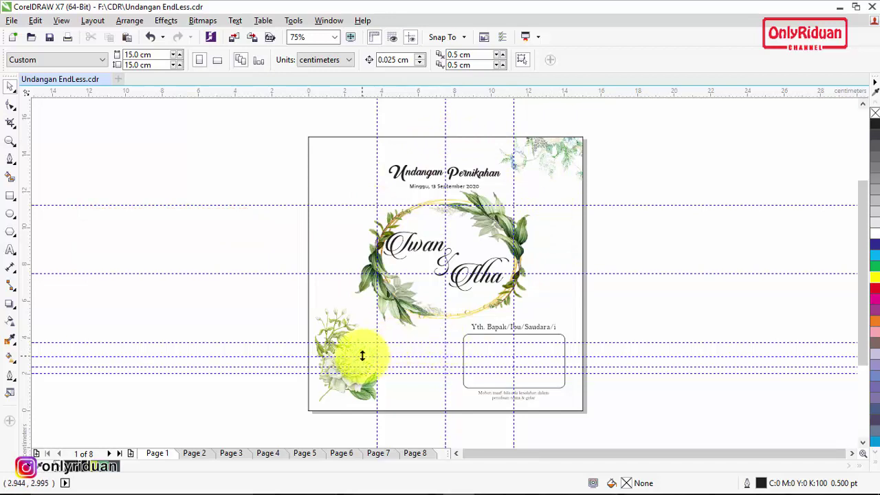
pyautogui.click(199, 453)
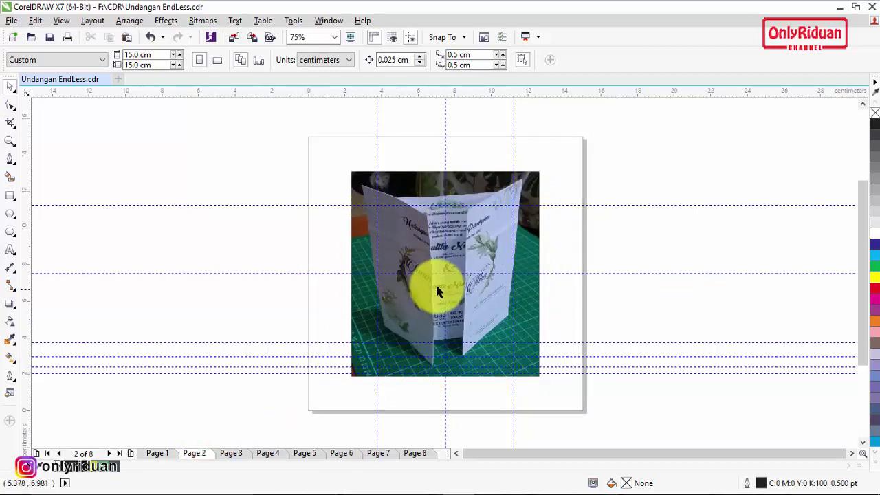
pyautogui.click(231, 454)
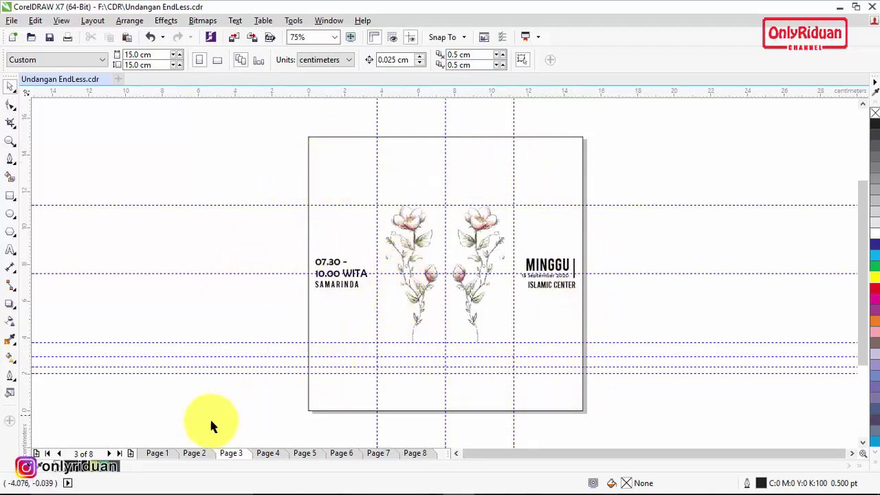
pyautogui.click(159, 454)
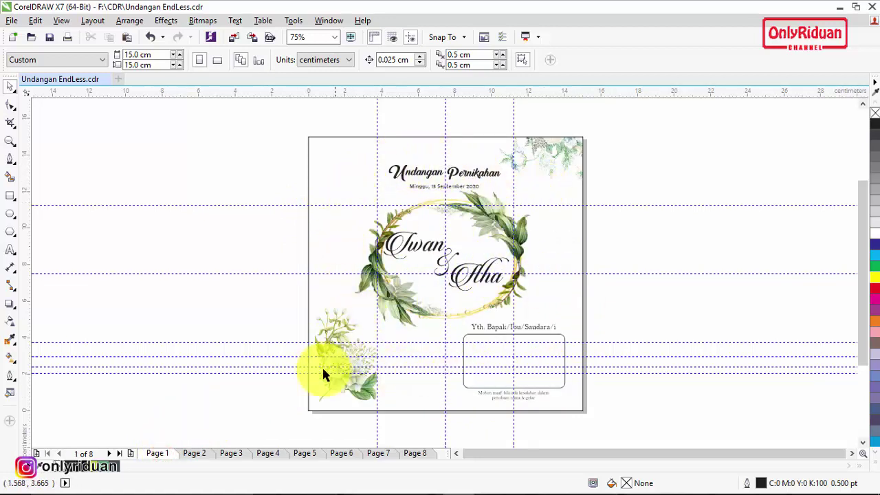
pyautogui.click(231, 453)
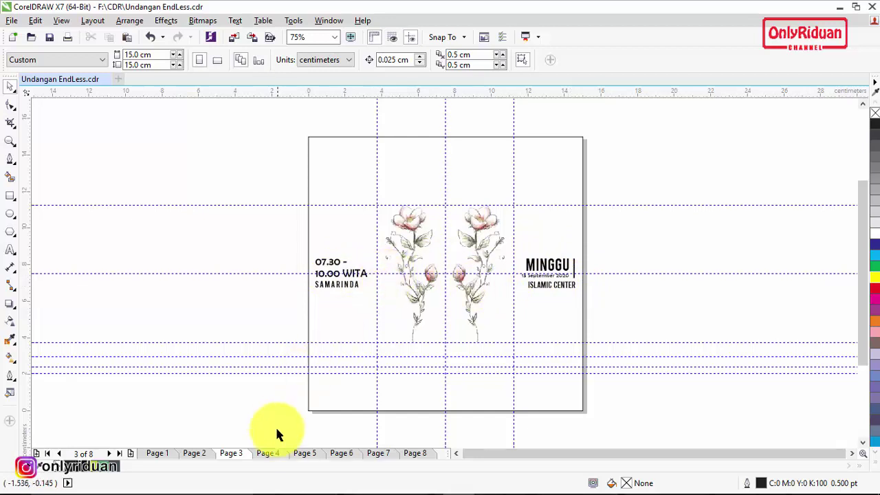
pyautogui.click(267, 453)
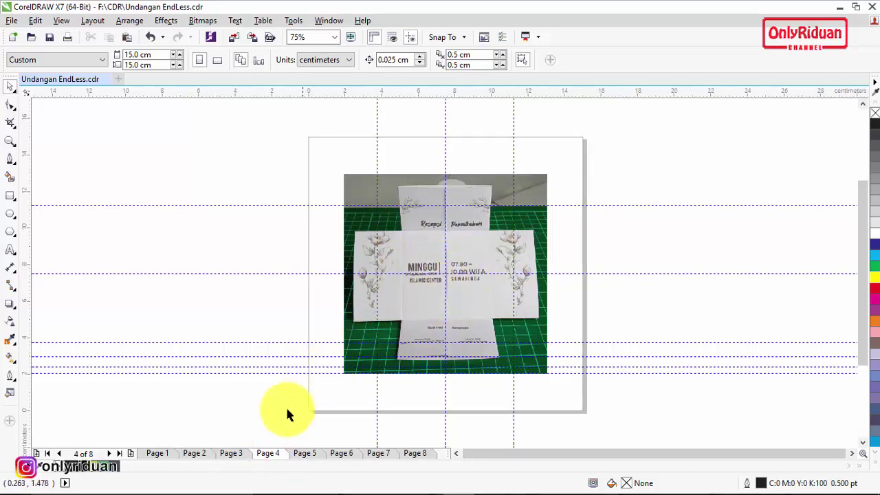
pyautogui.click(242, 454)
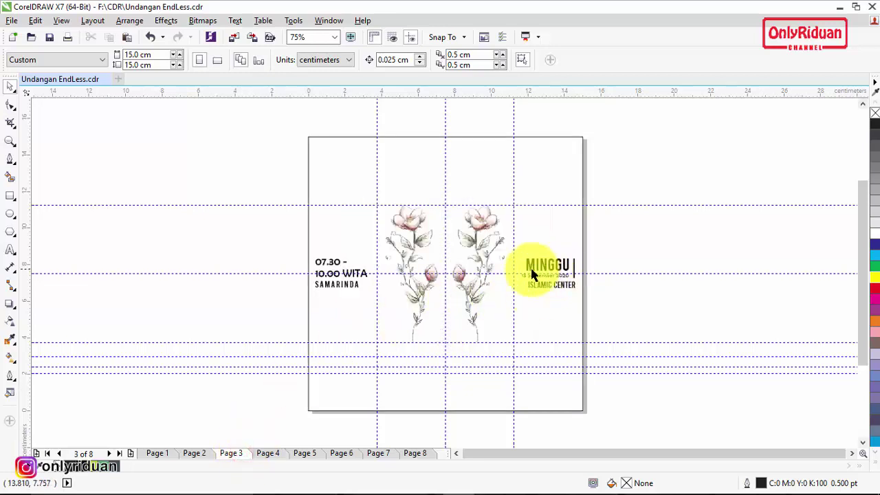
pyautogui.click(275, 455)
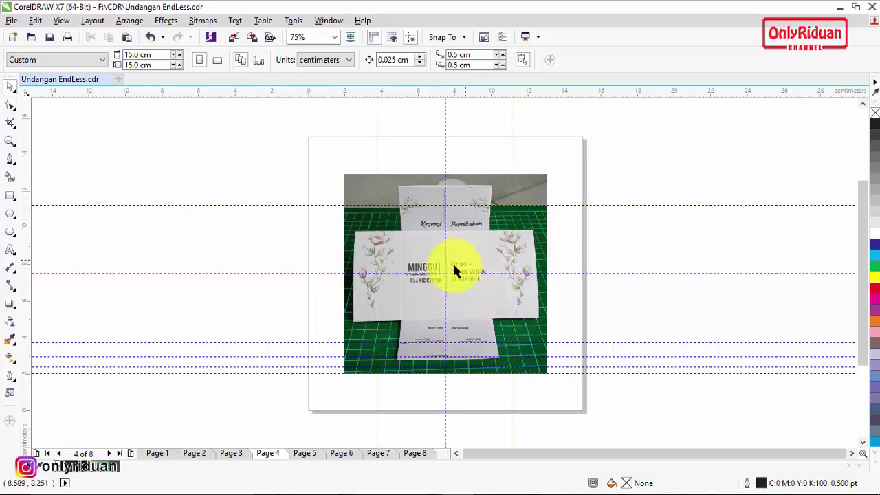
# - Examine the upside-down headings and small texts in the side columns of page 5 and compare them with the page 4 photo
pyautogui.click(311, 453)
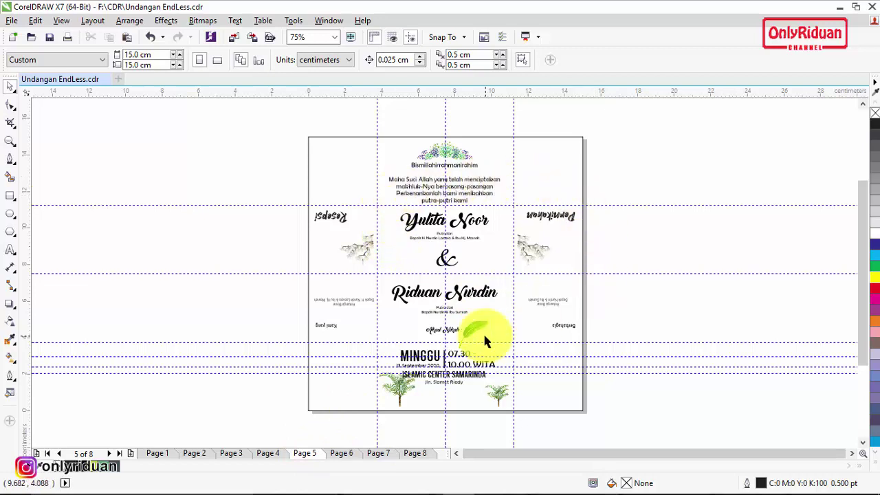
pyautogui.click(554, 221)
pyautogui.click(605, 232)
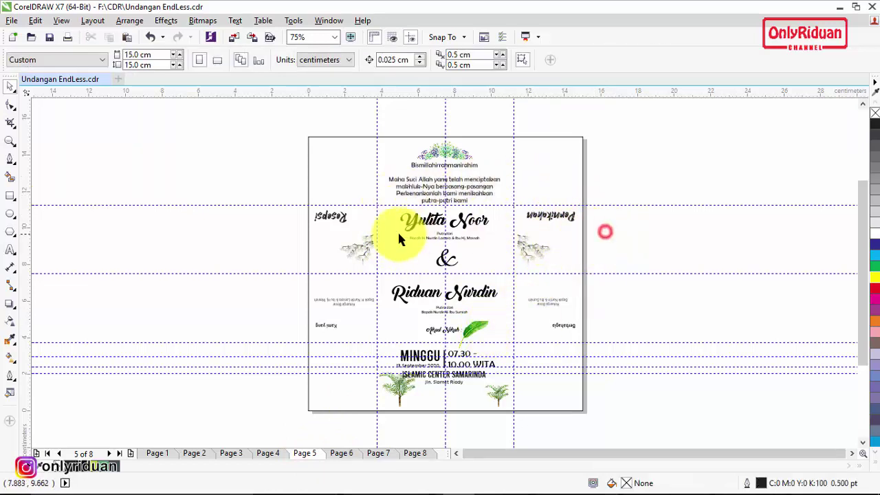
pyautogui.click(332, 217)
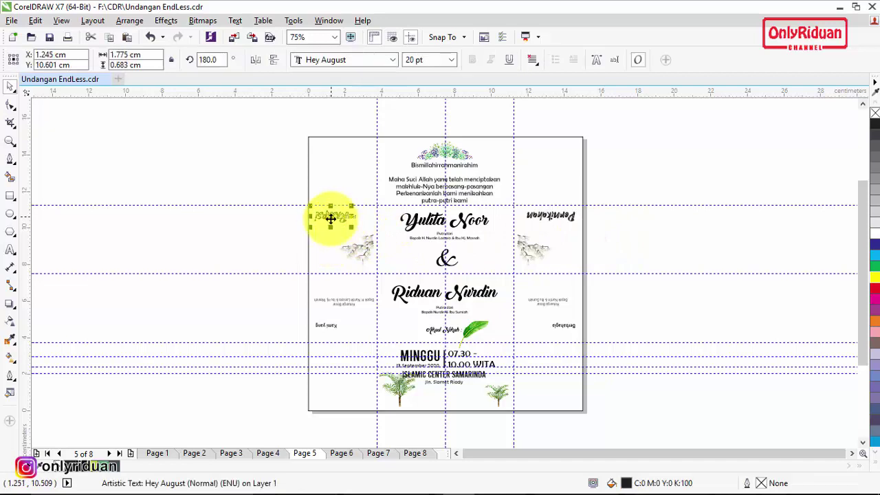
pyautogui.click(554, 221)
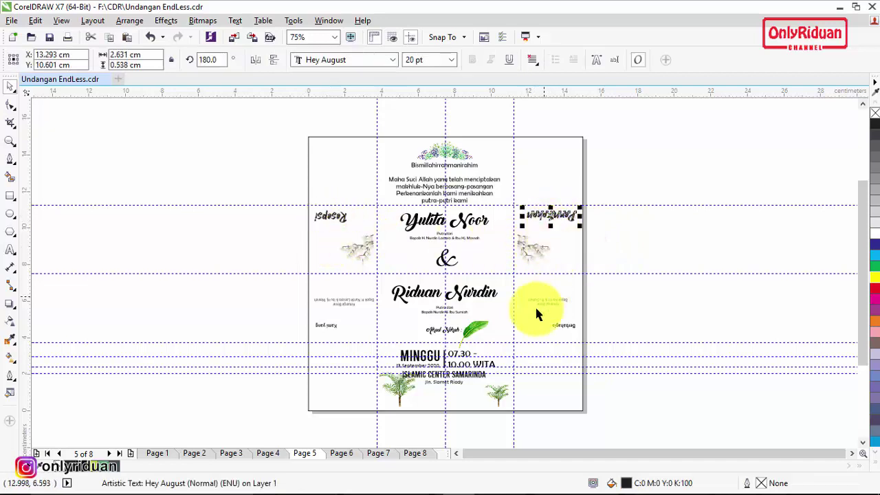
pyautogui.click(331, 327)
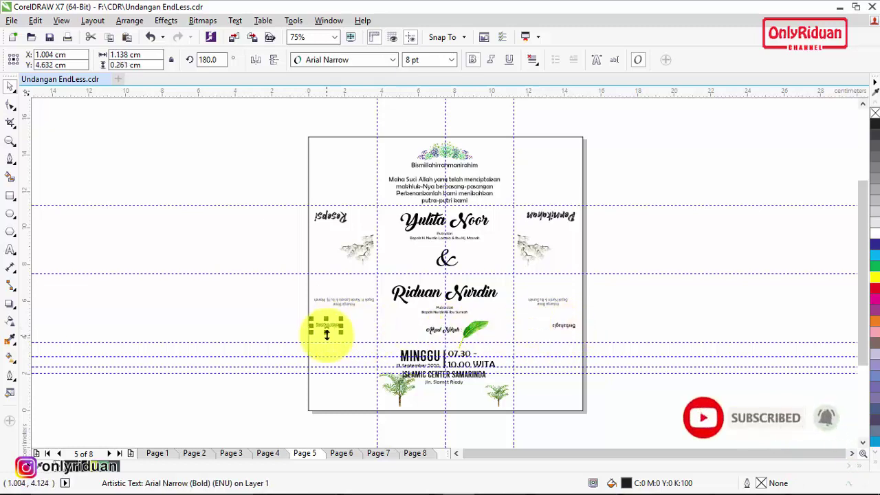
pyautogui.click(560, 326)
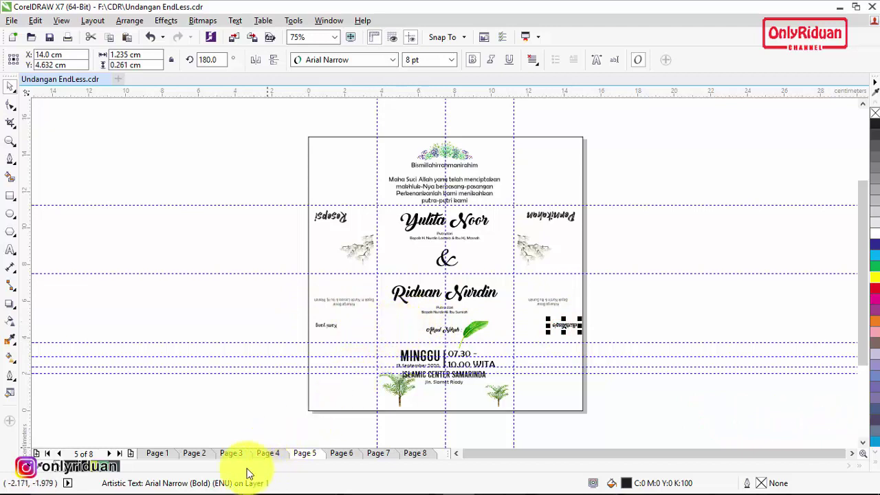
pyautogui.click(266, 454)
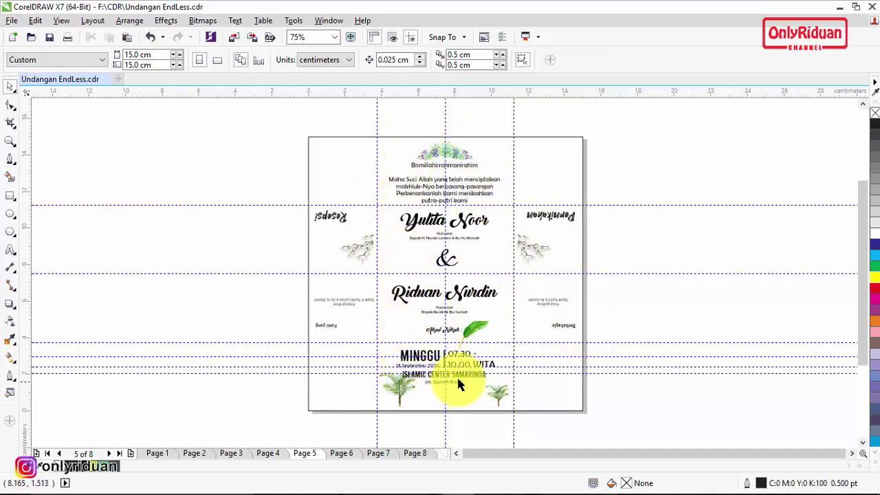
# - Compare the page 5 layout with the photo on page 6, and view the location map on page 7 and the contents of page 8
pyautogui.click(342, 454)
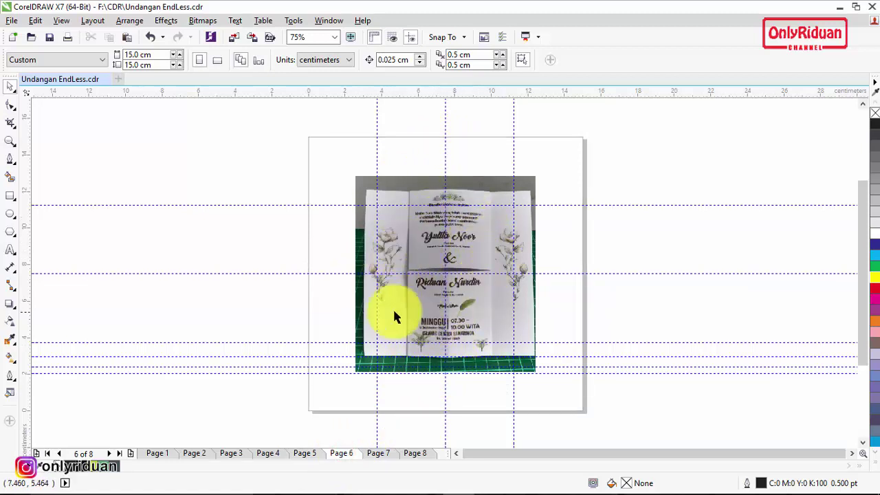
pyautogui.click(311, 454)
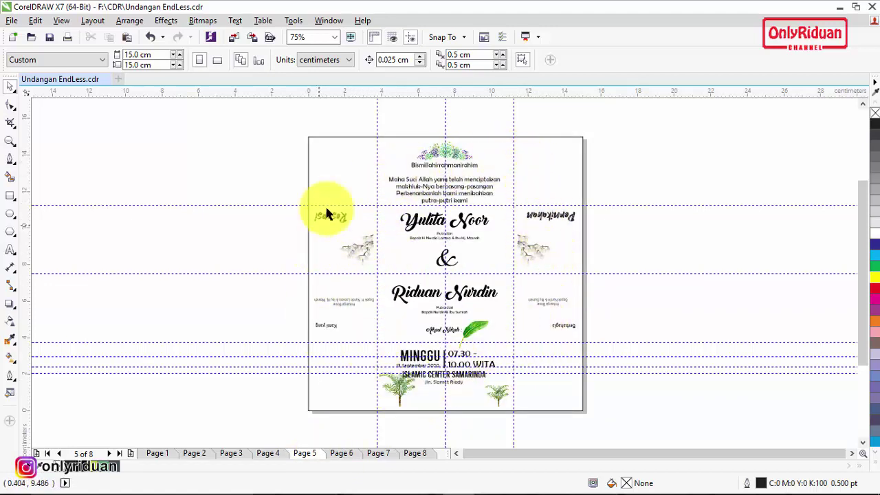
pyautogui.click(378, 453)
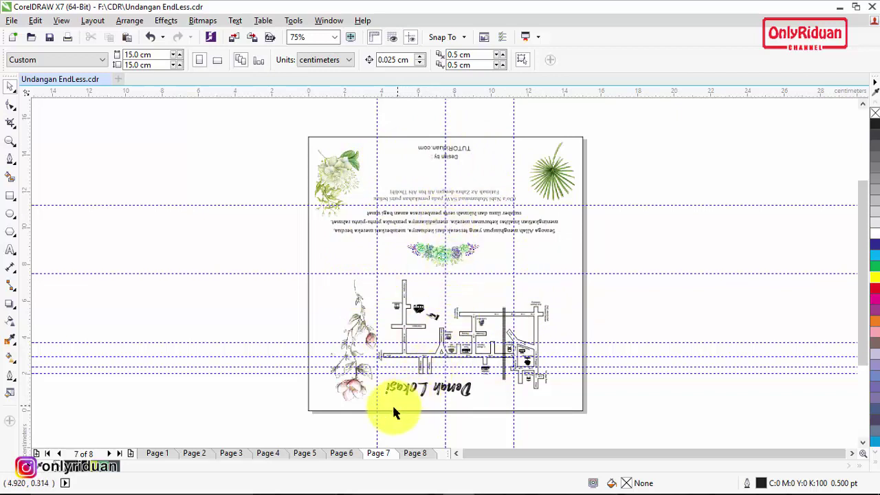
pyautogui.click(414, 453)
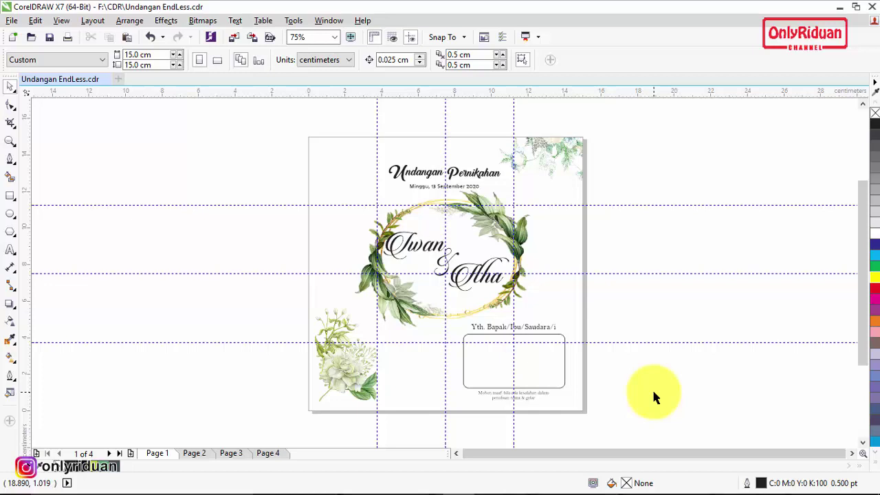
# - Look through all four pages of the print-ready invitation and return to page 1
pyautogui.click(199, 454)
pyautogui.click(232, 456)
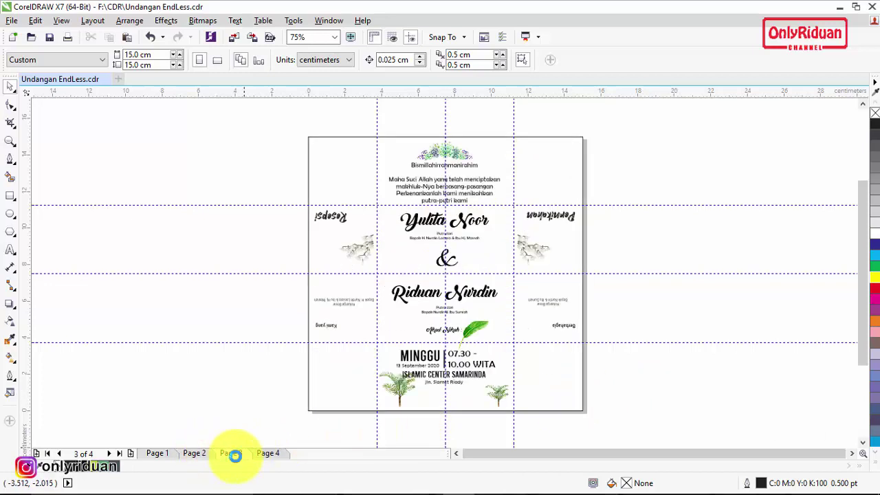
pyautogui.click(266, 454)
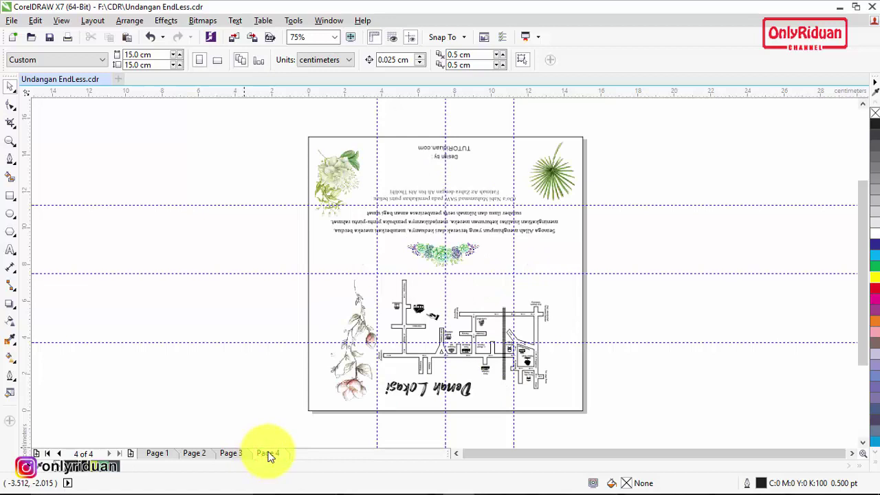
pyautogui.click(159, 454)
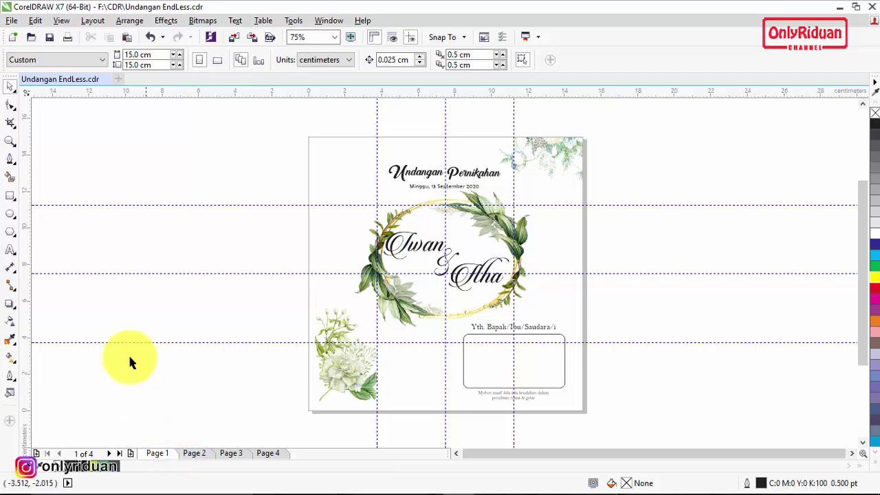
# - Open the print settings for the current page and the preferences of the EPSON L120 Series printer
pyautogui.click(12, 20)
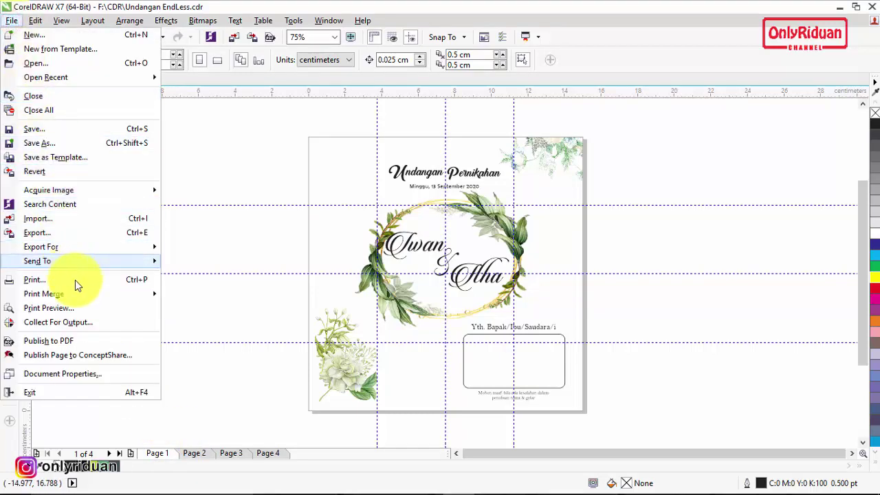
pyautogui.hotkey('ctrl', 'p')
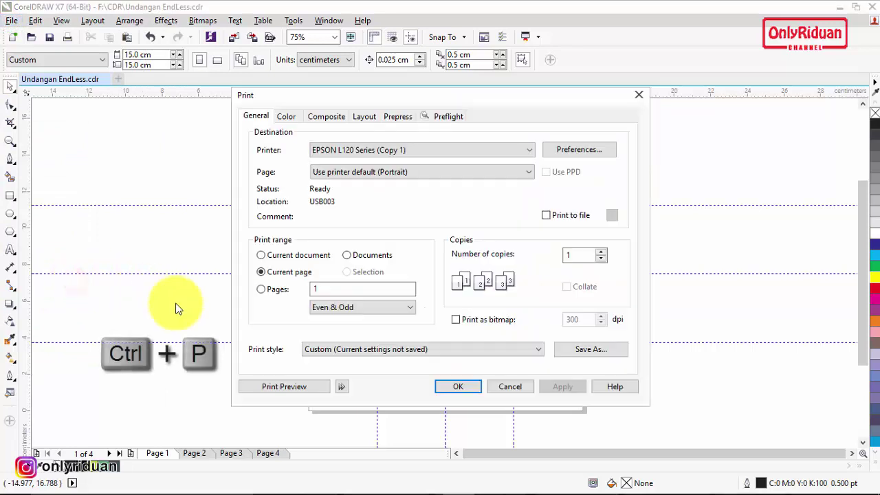
pyautogui.moveTo(485, 102); pyautogui.dragTo(482, 136)
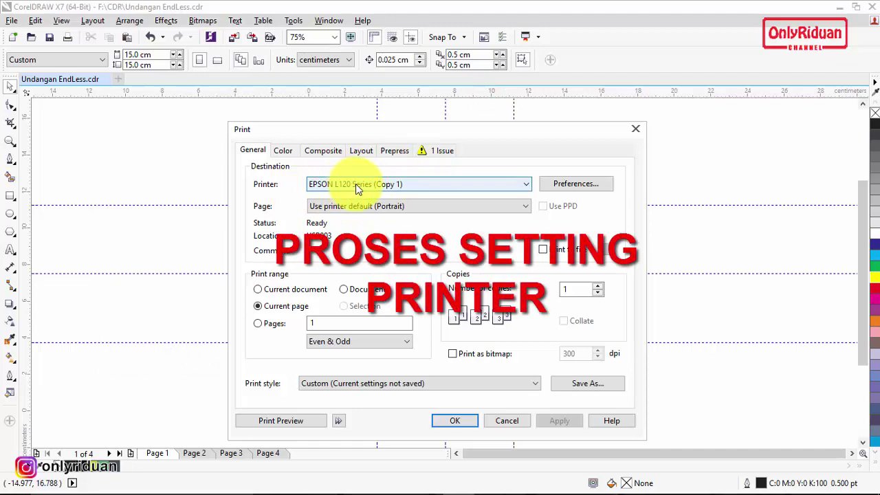
pyautogui.click(569, 187)
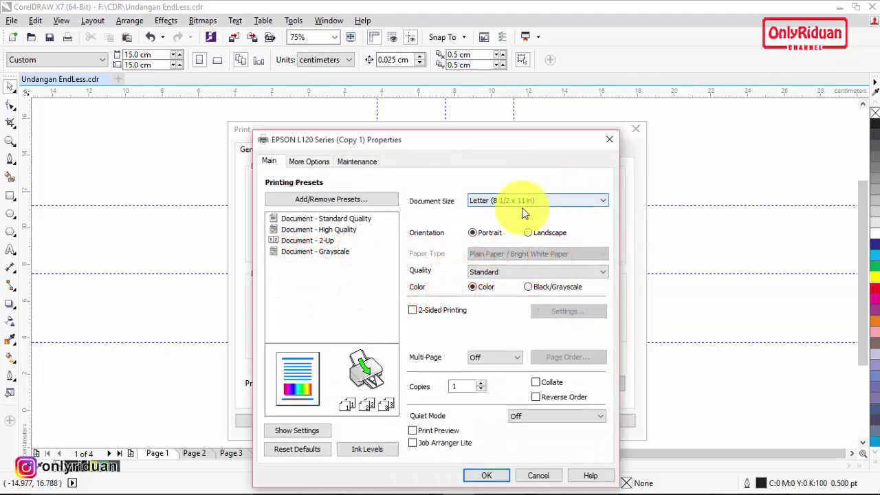
# - Choose a user-defined document size and set the paper width and height to 150 mm each
pyautogui.click(521, 200)
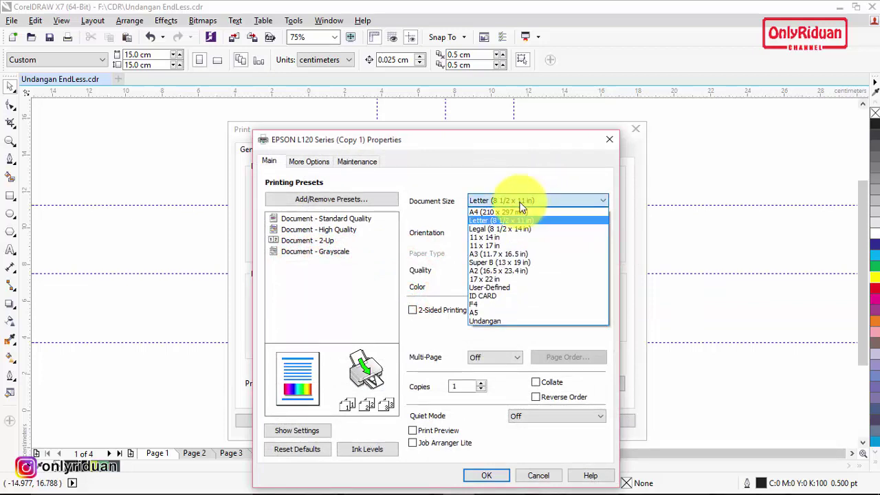
pyautogui.click(509, 289)
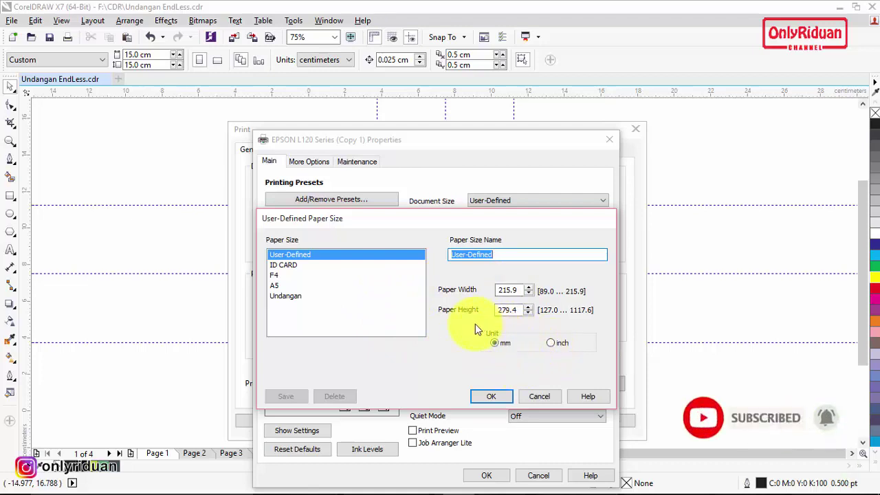
pyautogui.doubleClick(511, 291)
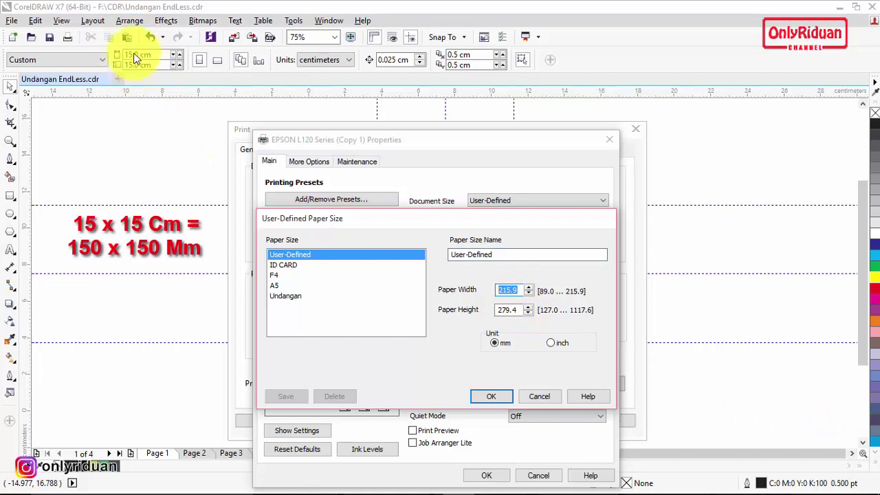
pyautogui.click(500, 290)
pyautogui.moveTo(515, 289); pyautogui.dragTo(497, 292)
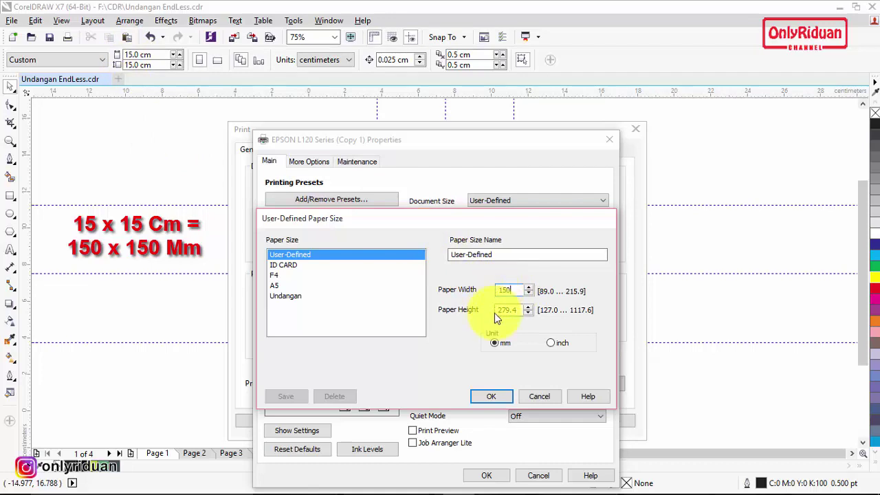
pyautogui.click(506, 309)
pyautogui.moveTo(517, 310); pyautogui.dragTo(479, 309)
pyautogui.write('150')
pyautogui.click(517, 310)
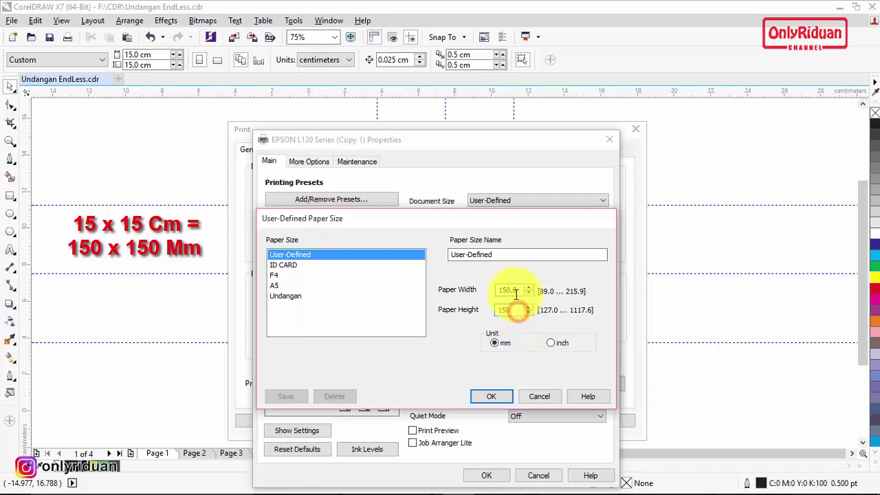
# - Name the 150 x 150 mm paper size "Undangan Endless", save it, and apply it as the printer's document size
pyautogui.click(495, 255)
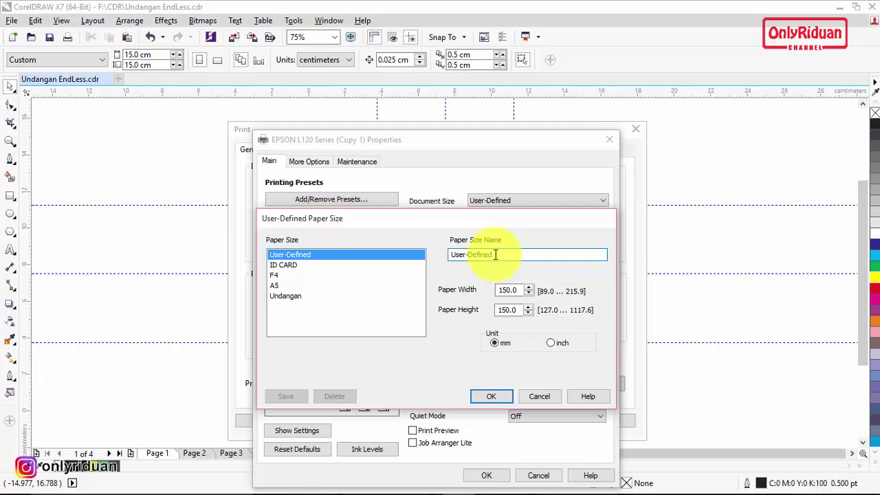
pyautogui.doubleClick(495, 255)
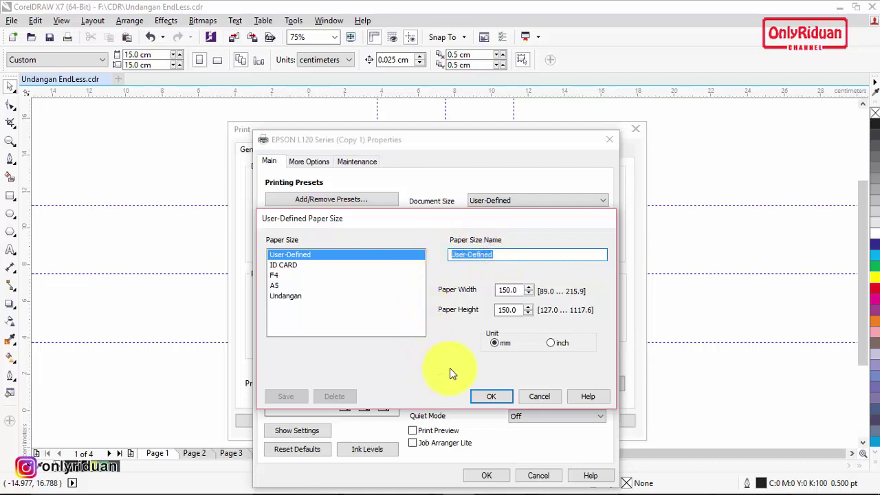
pyautogui.write('Undanga')
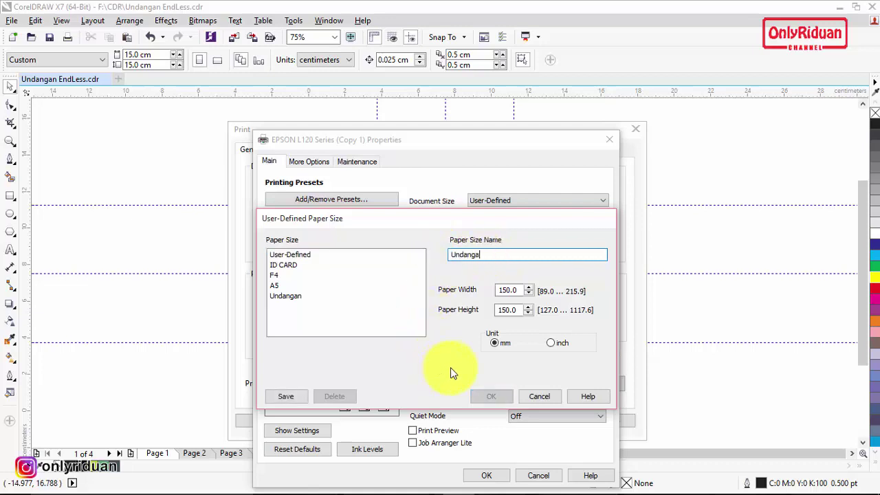
pyautogui.write('n Endless')
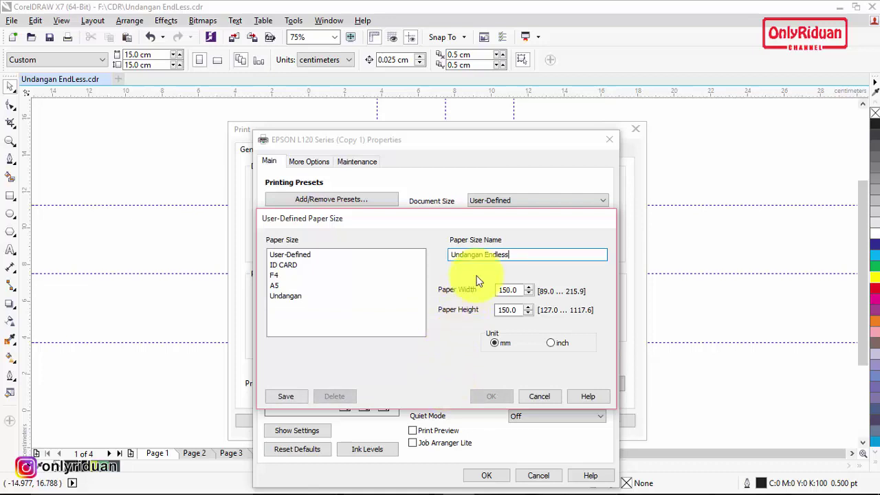
pyautogui.click(285, 397)
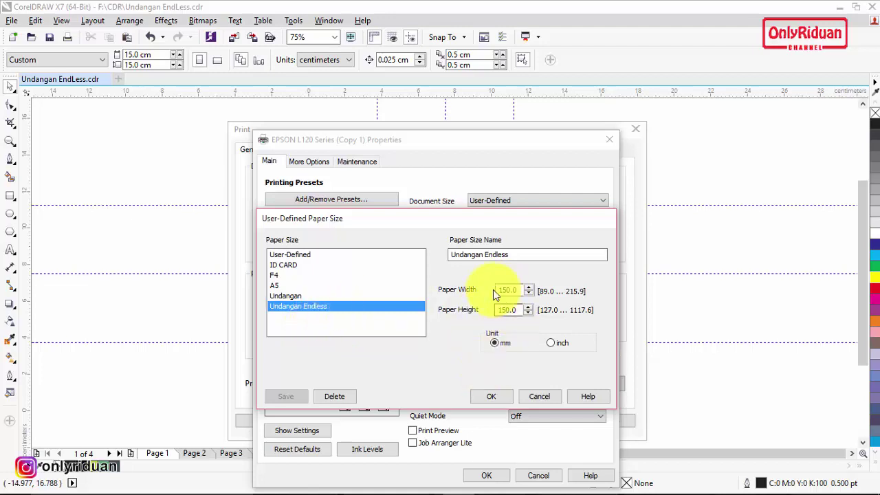
pyautogui.click(487, 402)
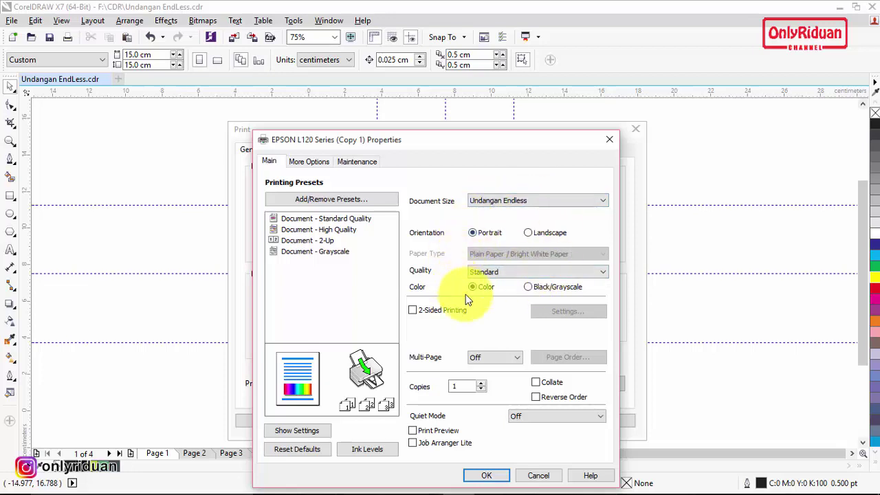
pyautogui.click(481, 476)
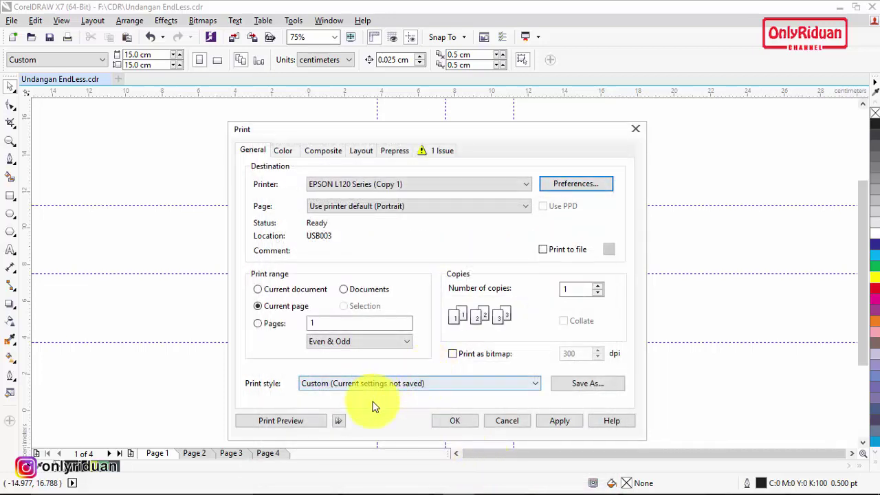
# - Preview page 1 of the invitation, print it, and close the print preview
pyautogui.click(305, 420)
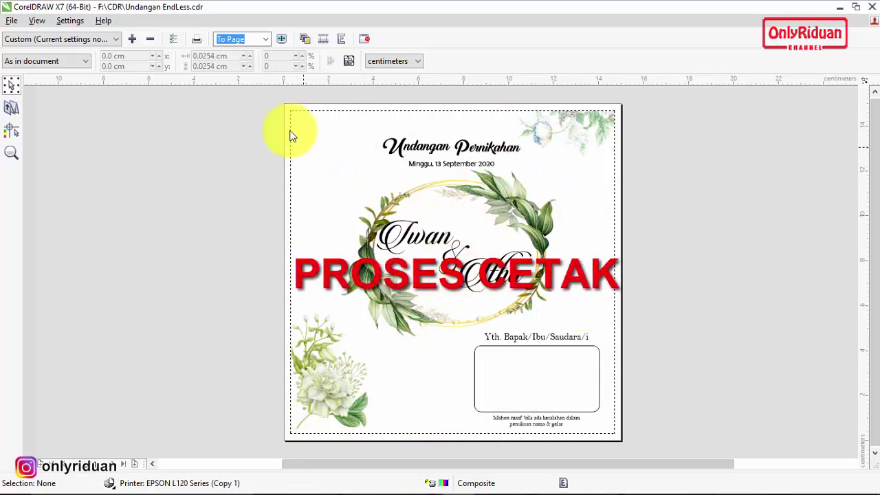
pyautogui.click(197, 39)
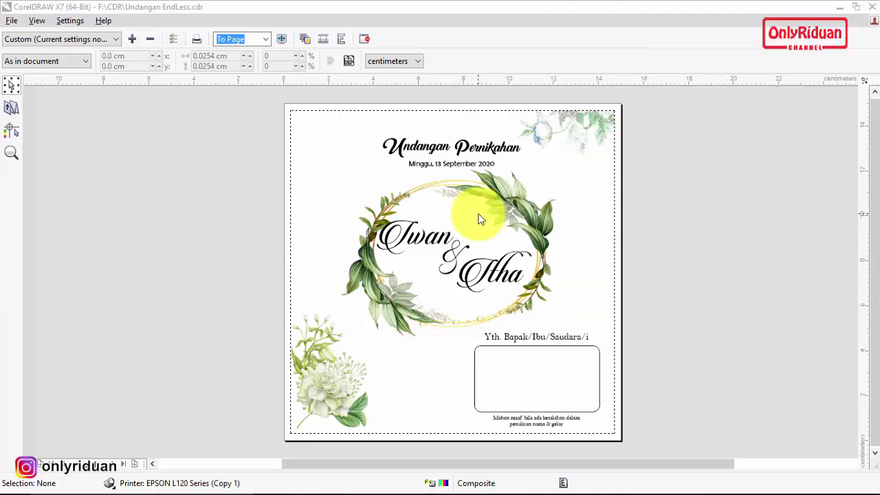
pyautogui.click(364, 38)
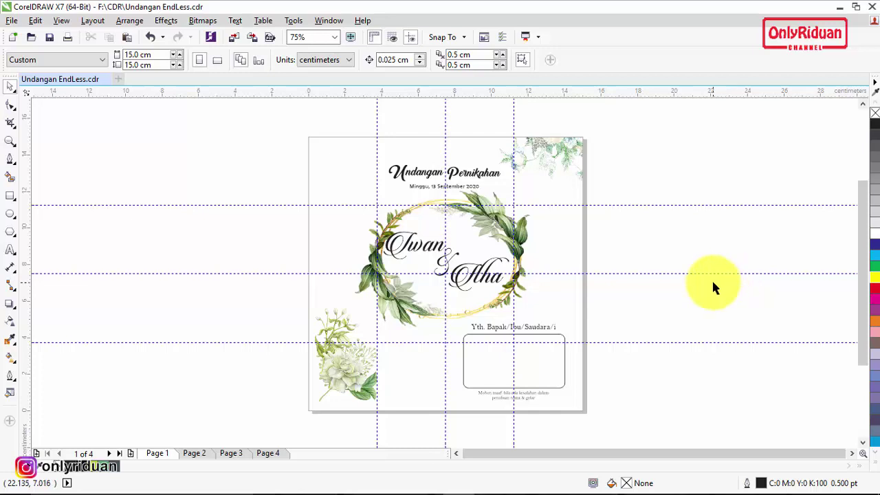
# - On page 2, remove the outline of the 15 x 15 cm border rectangle by setting its width to None
pyautogui.click(195, 453)
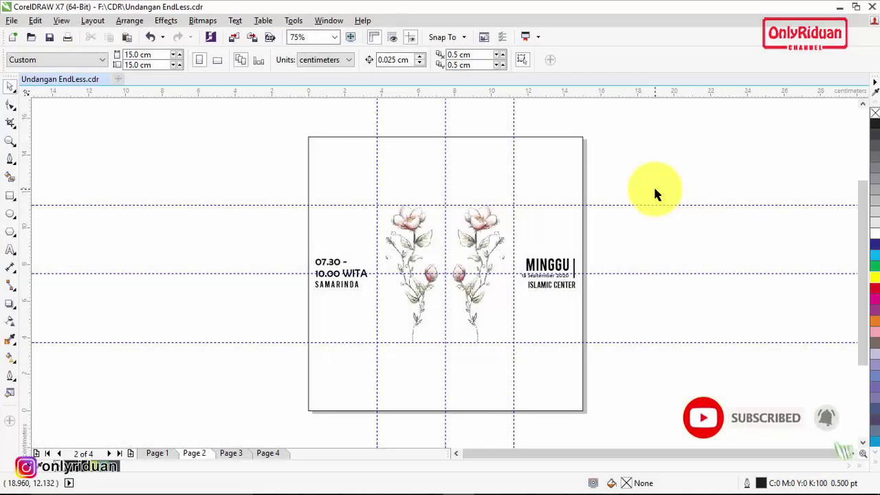
pyautogui.click(557, 159)
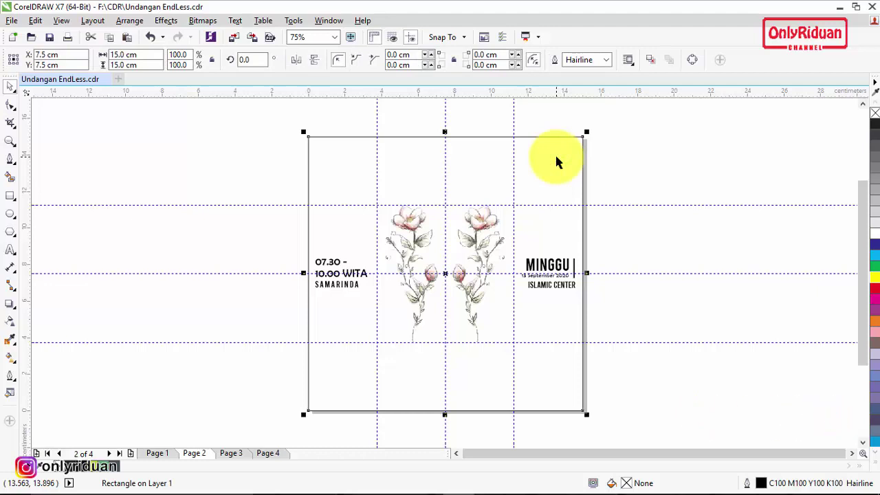
pyautogui.click(606, 63)
pyautogui.click(594, 72)
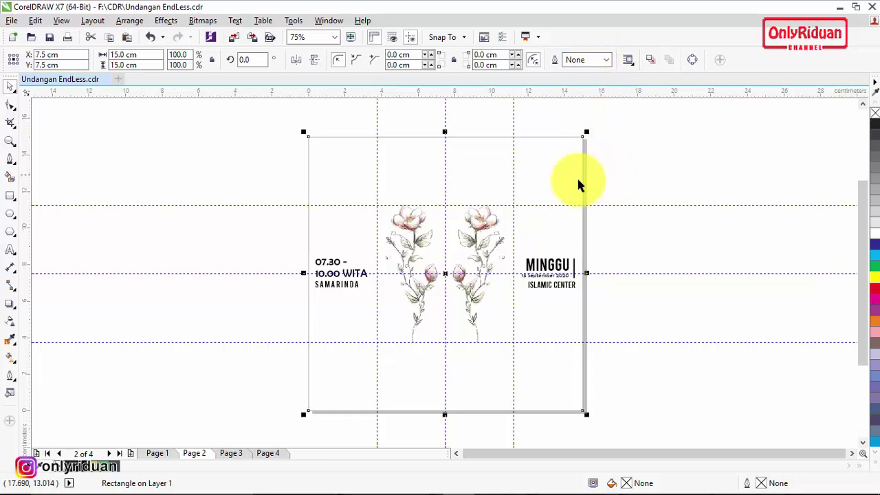
# - Check the printer preferences for page 2, print the page from the print preview, and dismiss the printer status window and the preview
pyautogui.click(14, 21)
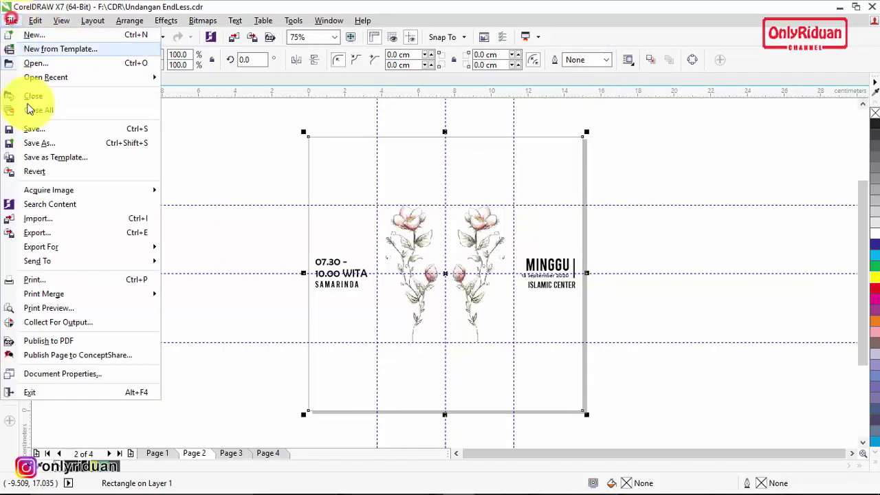
pyautogui.click(55, 281)
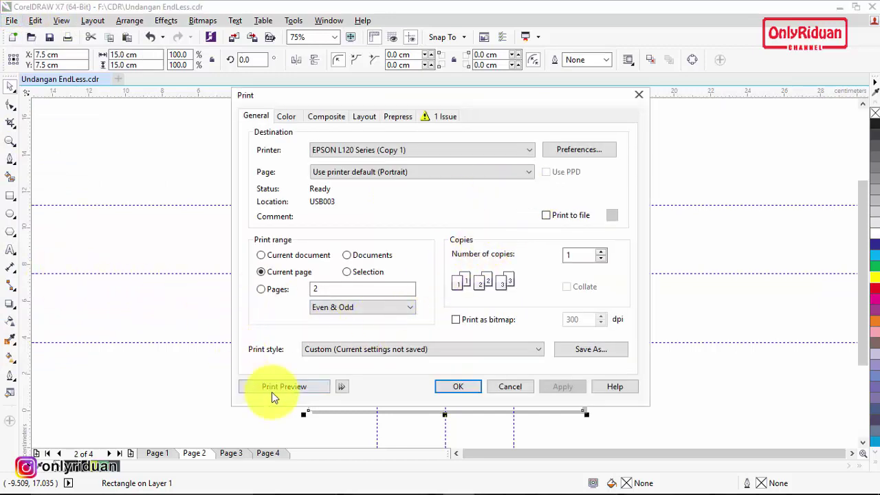
pyautogui.click(567, 153)
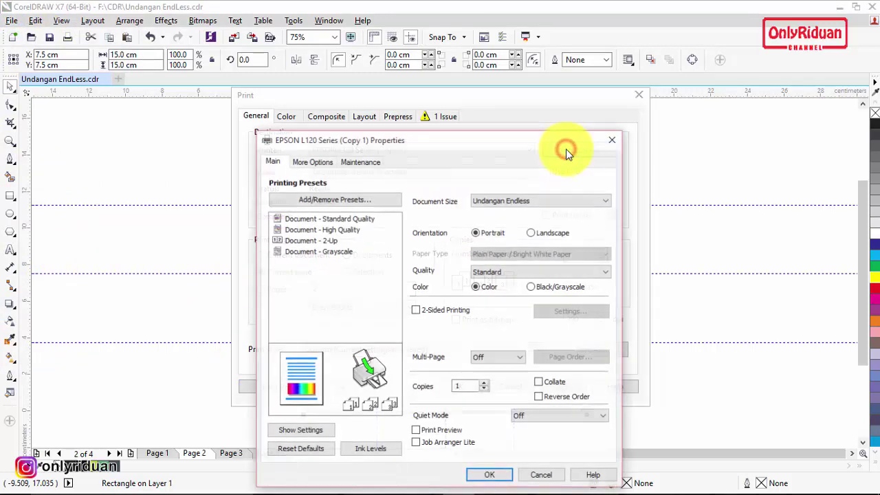
pyautogui.click(509, 475)
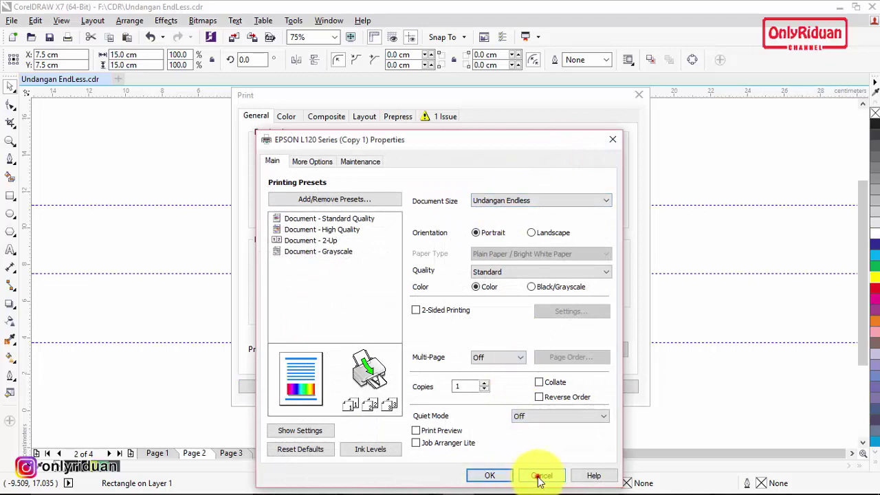
pyautogui.click(283, 387)
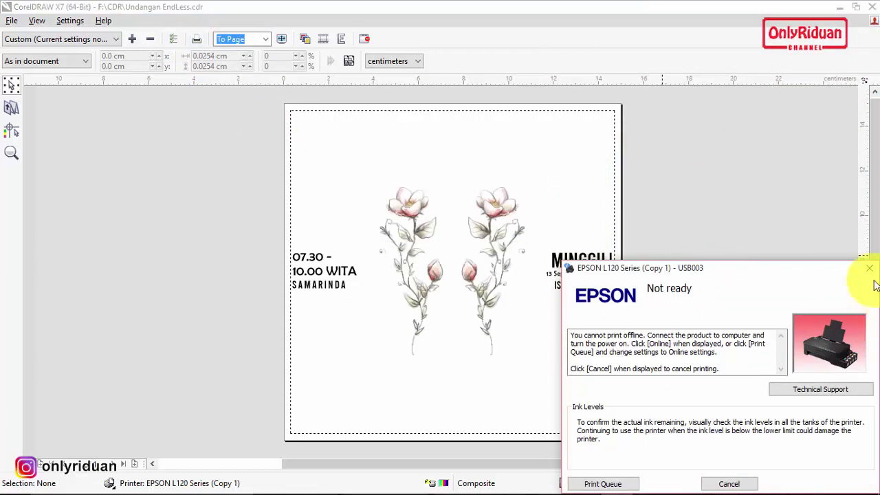
pyautogui.click(870, 268)
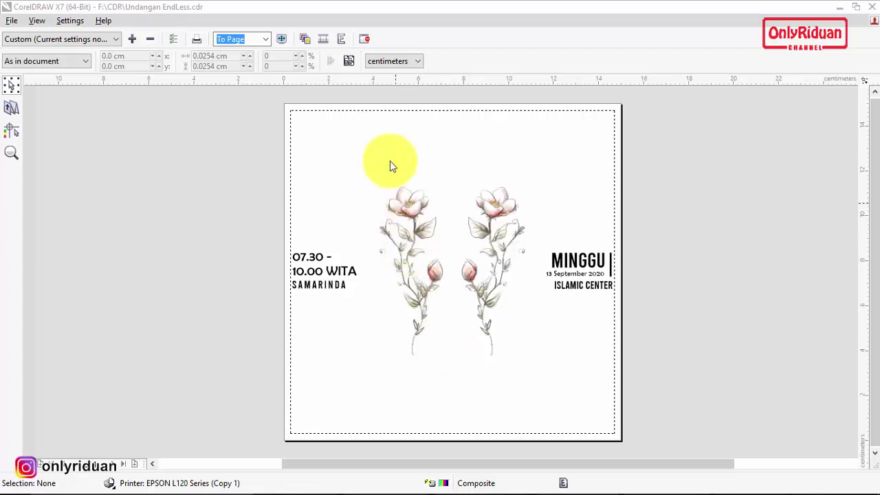
pyautogui.click(366, 40)
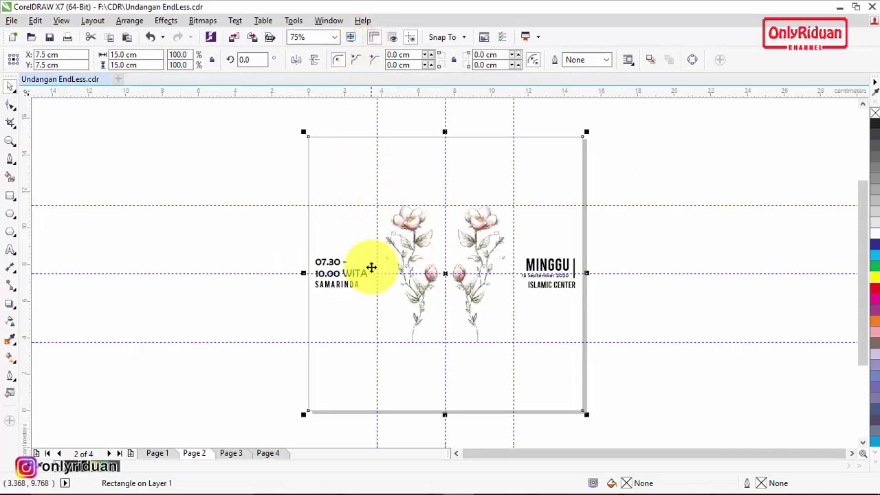
# - On page 3, set the outline width of the 15 x 15 cm border rectangle to None
pyautogui.click(231, 454)
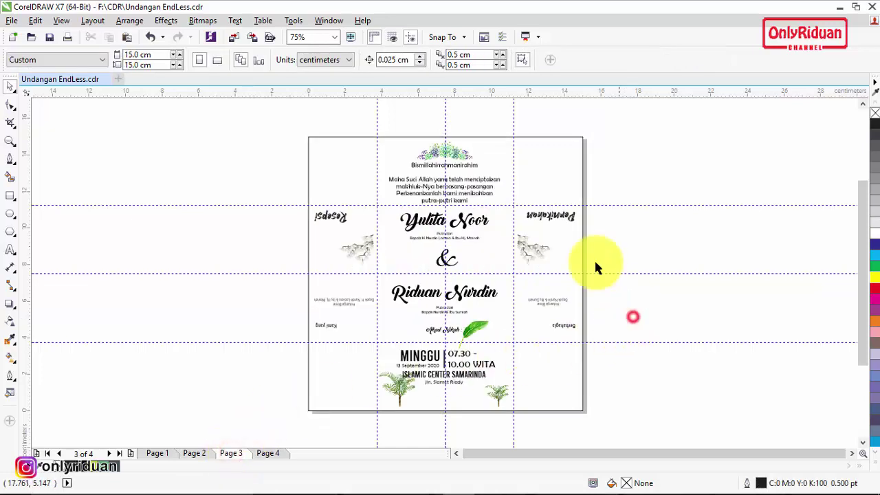
pyautogui.click(556, 154)
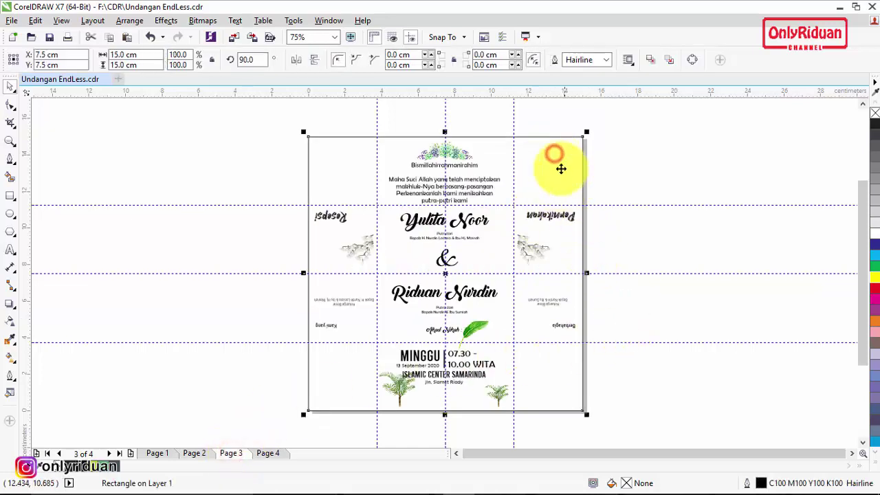
pyautogui.click(607, 62)
pyautogui.click(593, 70)
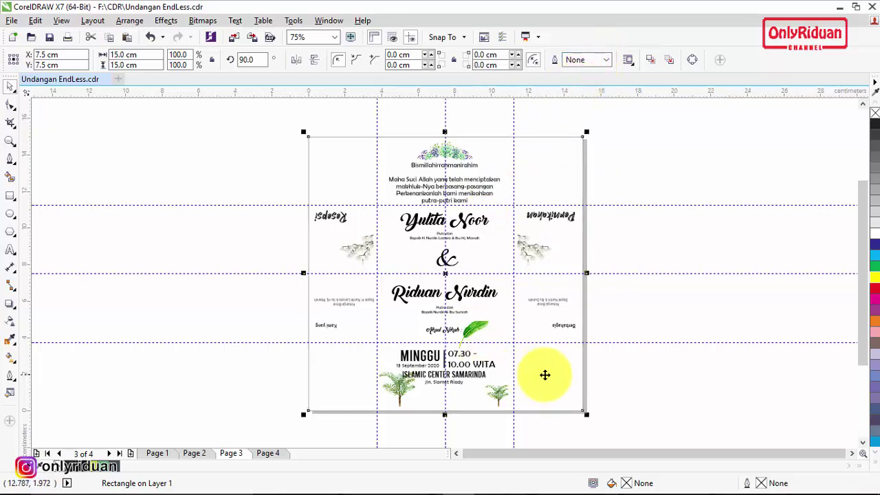
# - Open the print preview of page 3 and print the page
pyautogui.click(12, 21)
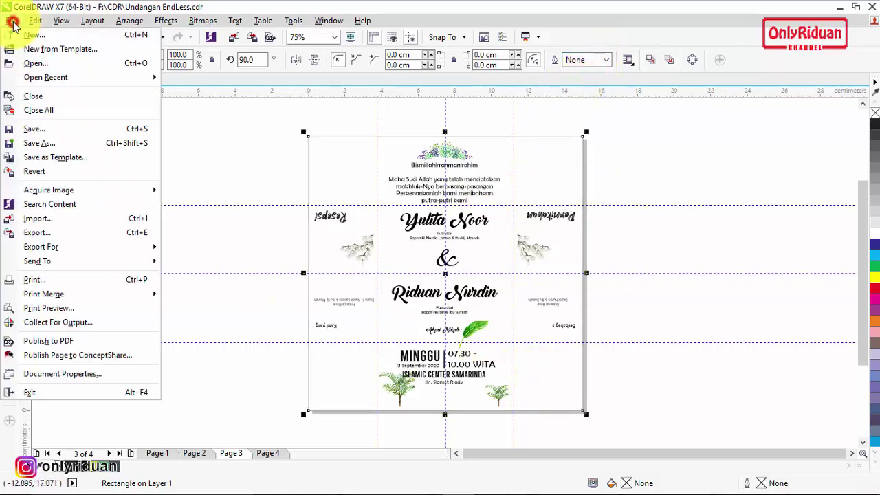
pyautogui.click(69, 280)
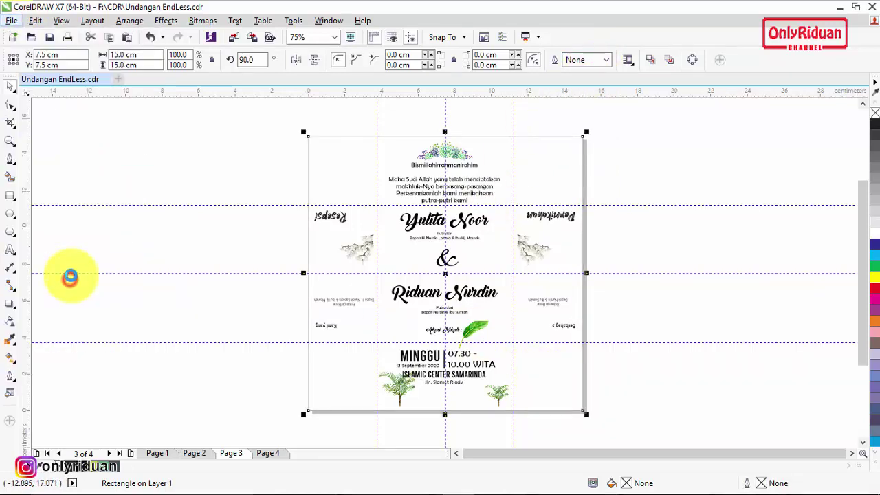
pyautogui.click(295, 387)
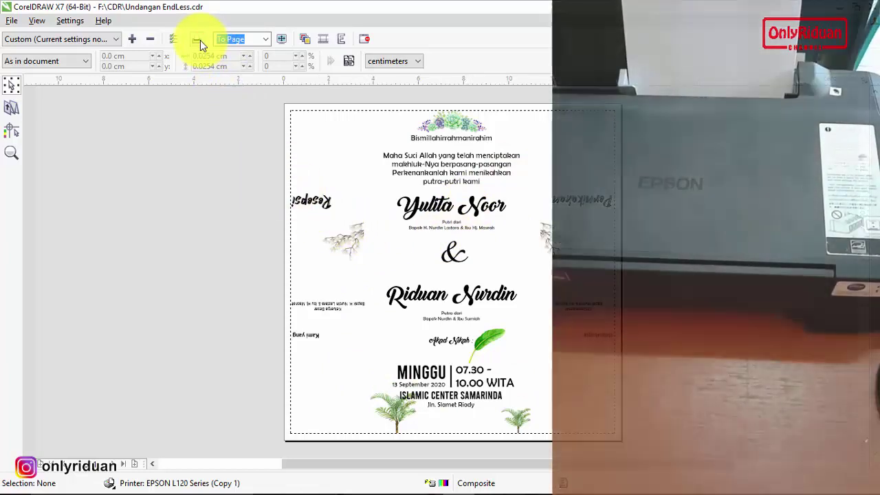
pyautogui.click(200, 40)
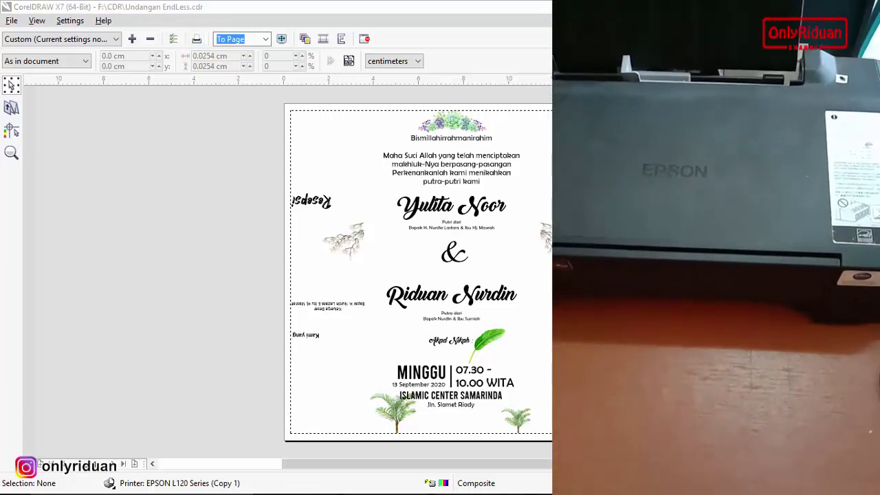
# - Print further copies of page 3 one after another from the print preview
pyautogui.click(200, 40)
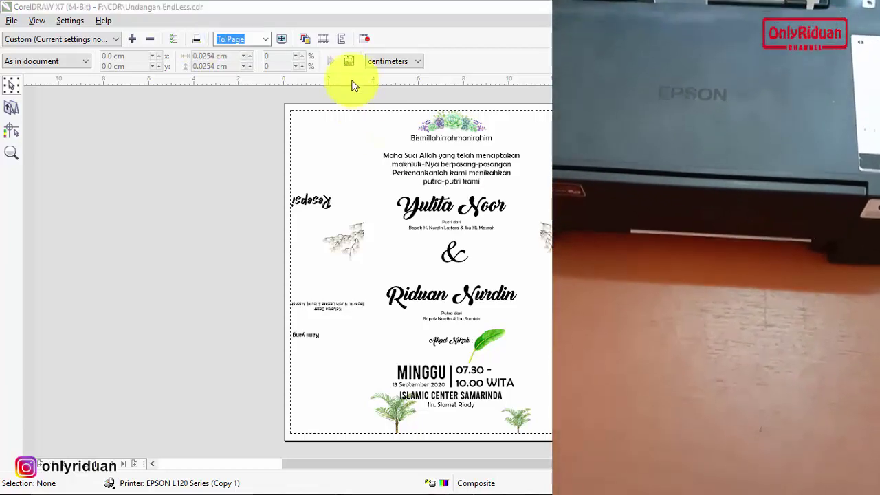
pyautogui.click(200, 39)
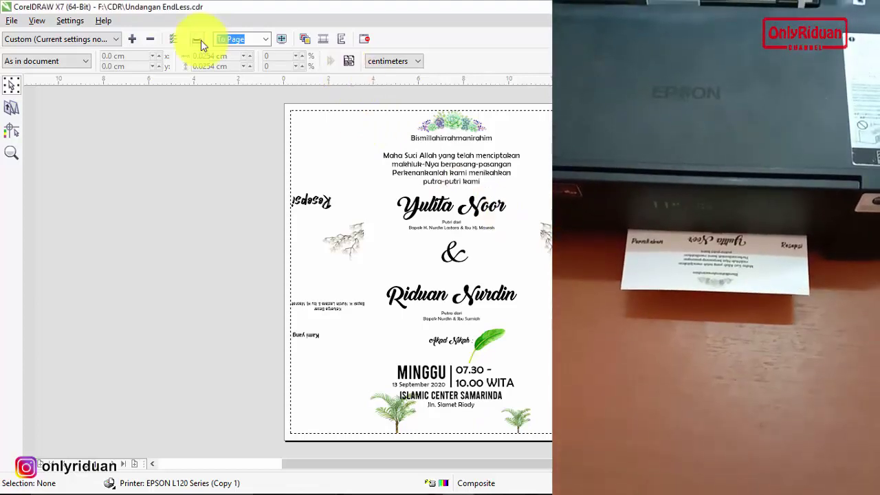
pyautogui.click(201, 40)
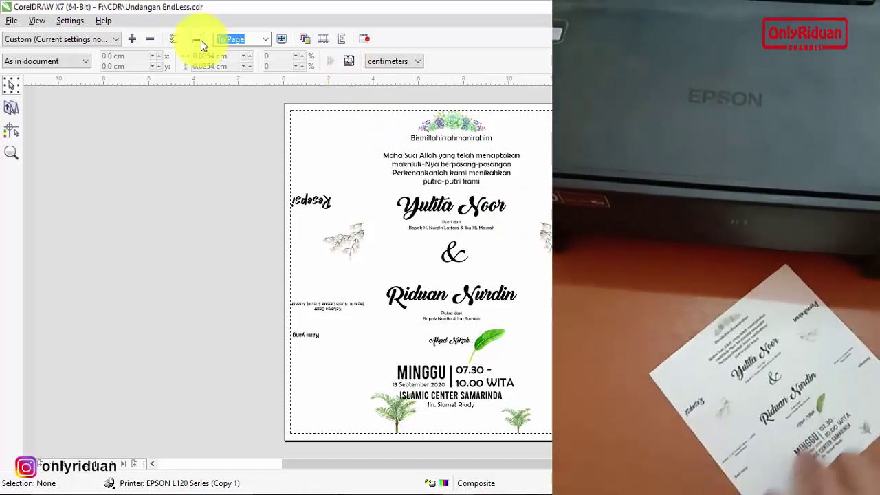
pyautogui.click(201, 39)
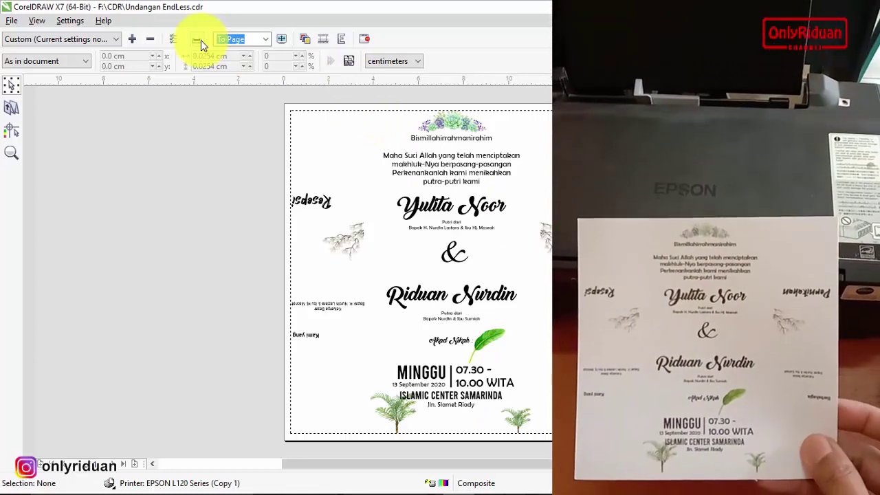
pyautogui.click(200, 42)
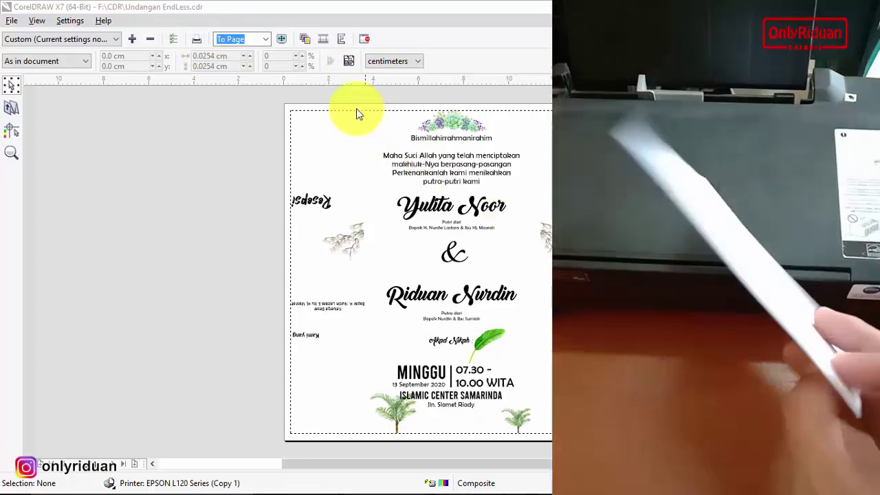
pyautogui.click(201, 39)
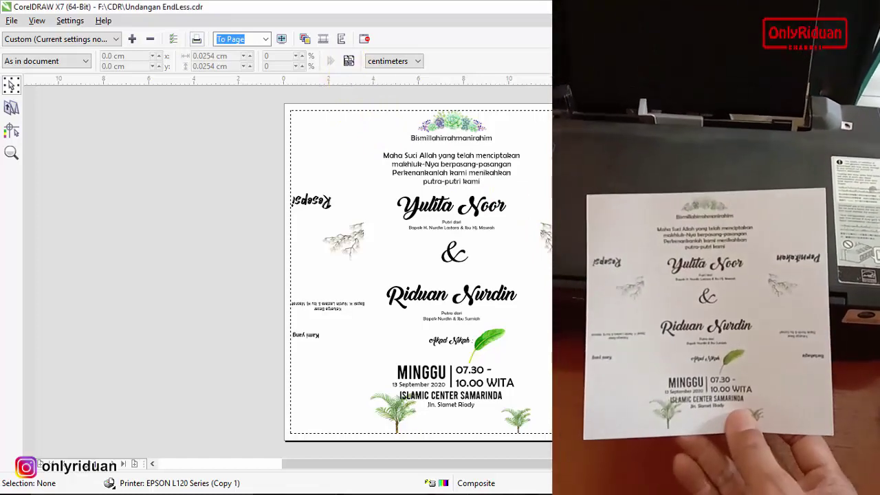
pyautogui.click(198, 40)
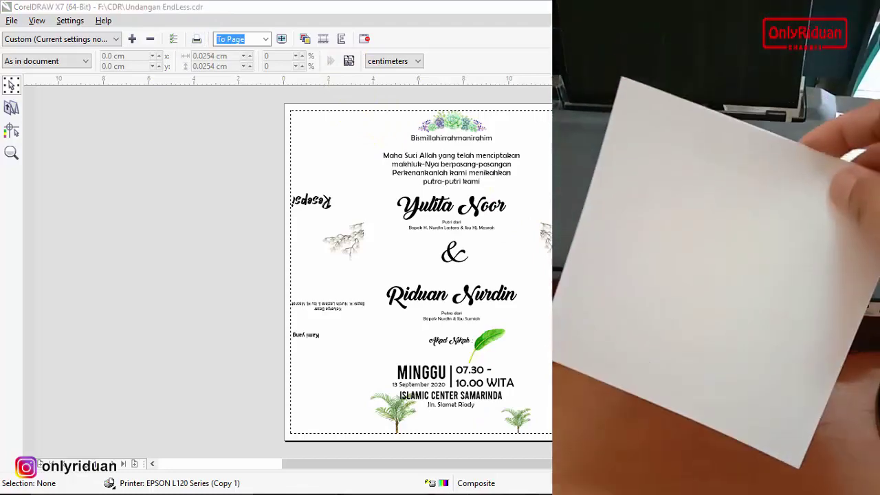
pyautogui.click(199, 40)
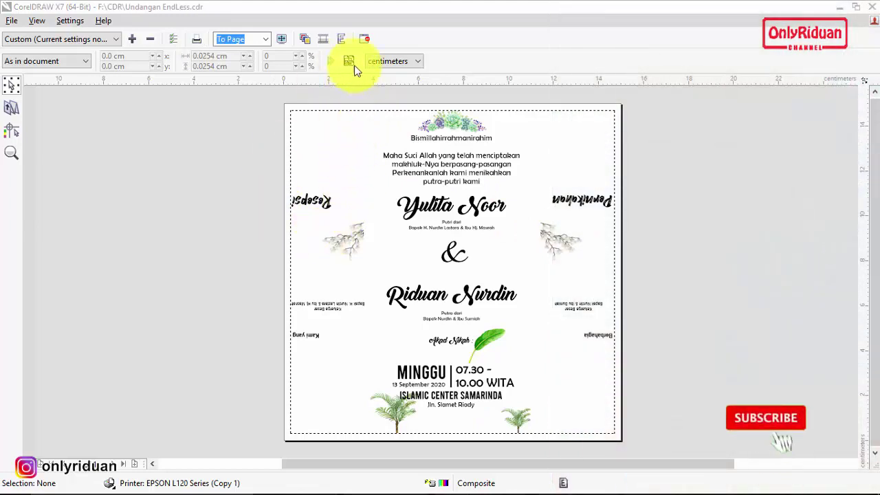
# - Close the print preview of page 3, go to page 4 and set its 15 x 15 cm border rectangle's outline width to None
pyautogui.click(364, 39)
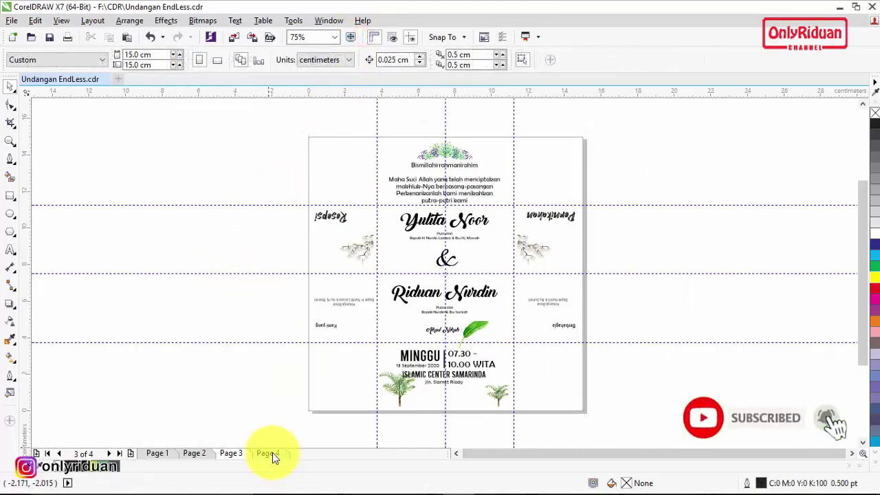
pyautogui.click(273, 452)
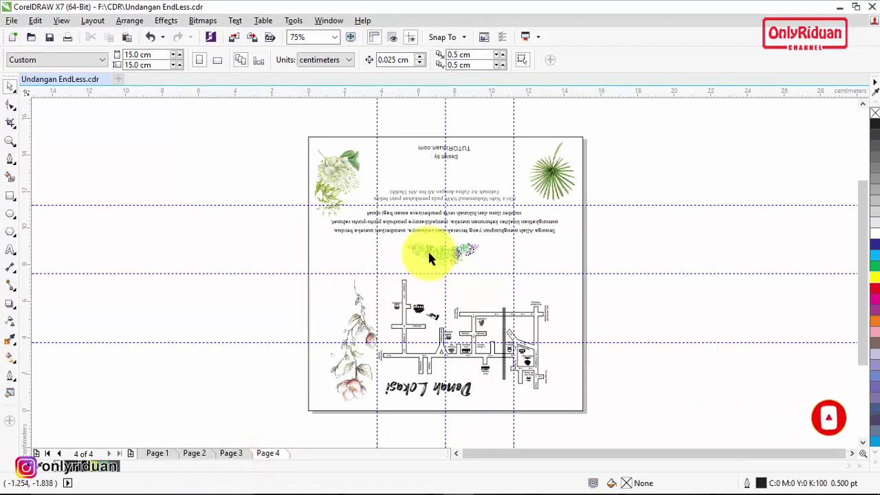
pyautogui.click(488, 151)
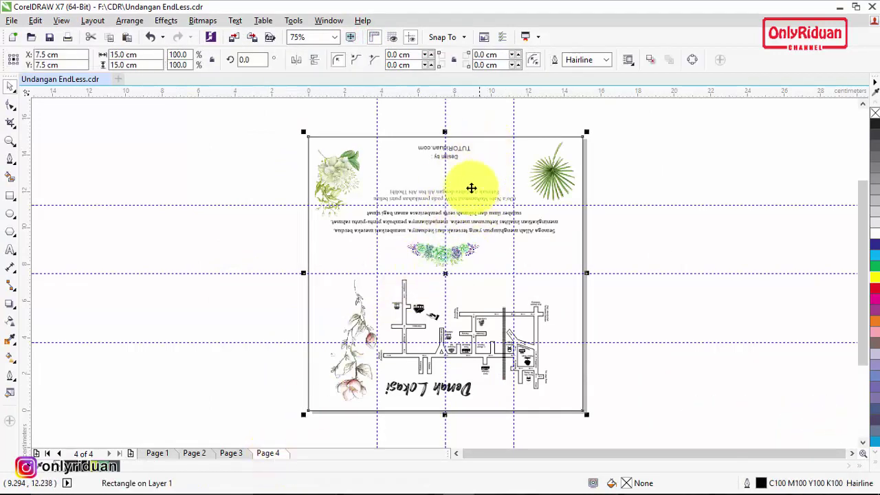
pyautogui.click(606, 62)
pyautogui.click(595, 70)
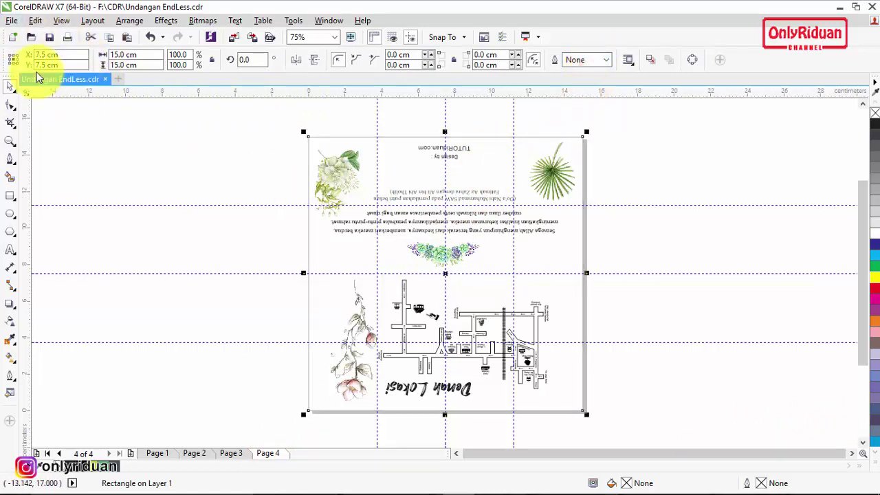
# - Open the print preview of page 4, print the page and close the preview
pyautogui.click(11, 20)
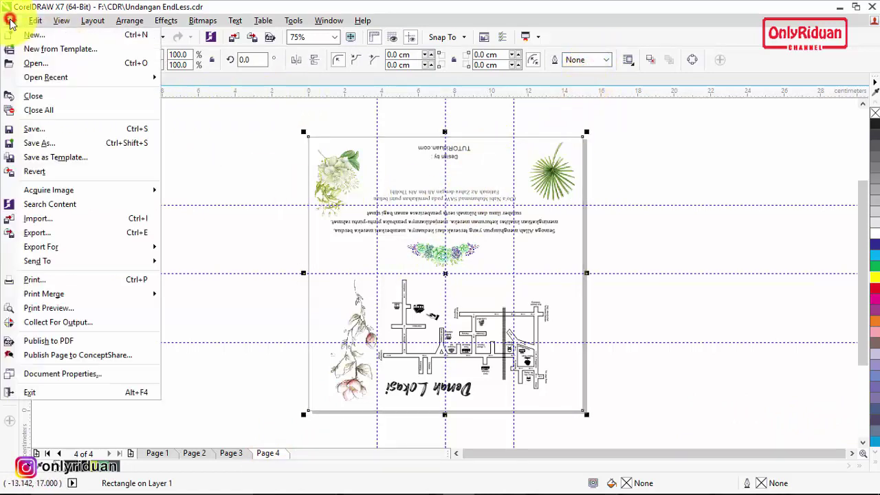
pyautogui.click(69, 279)
pyautogui.click(287, 388)
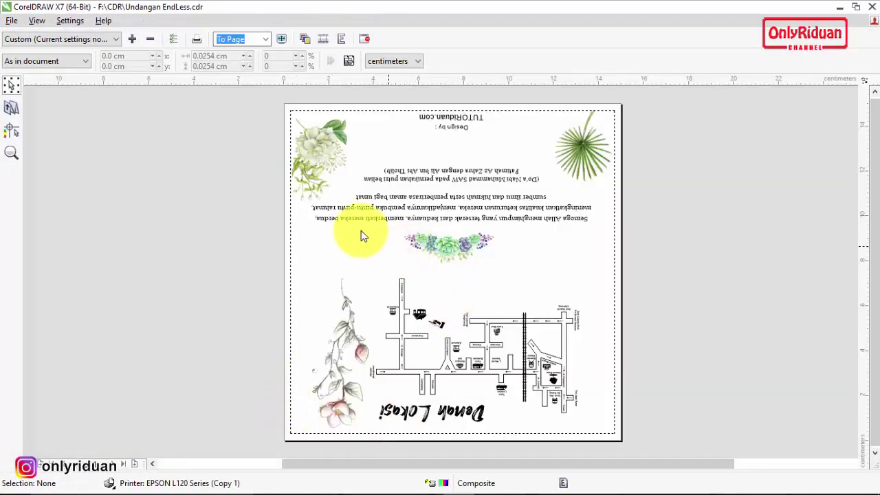
pyautogui.click(203, 40)
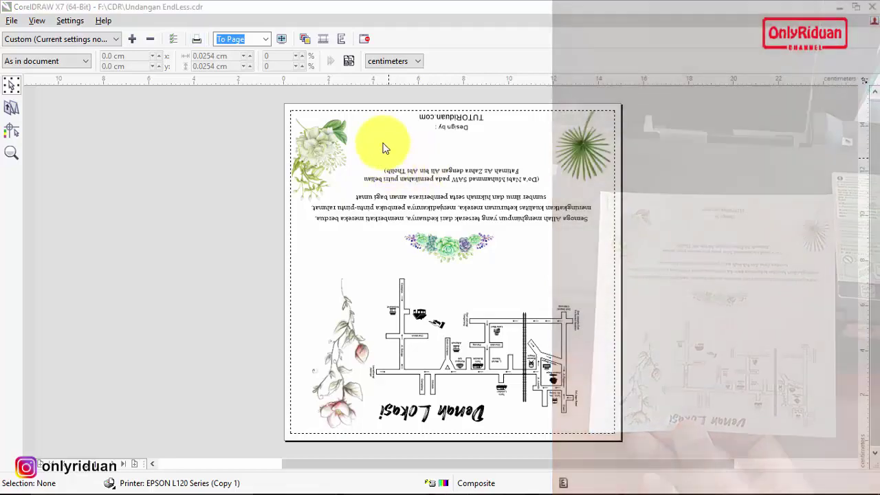
pyautogui.click(365, 40)
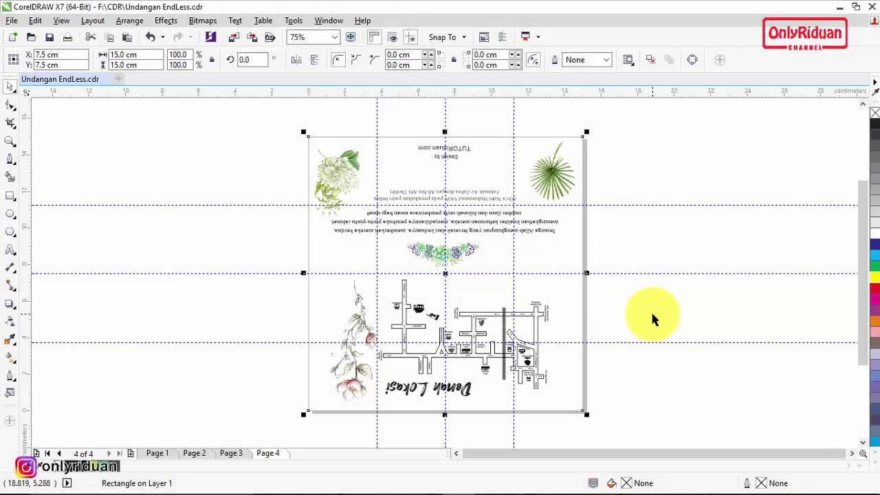